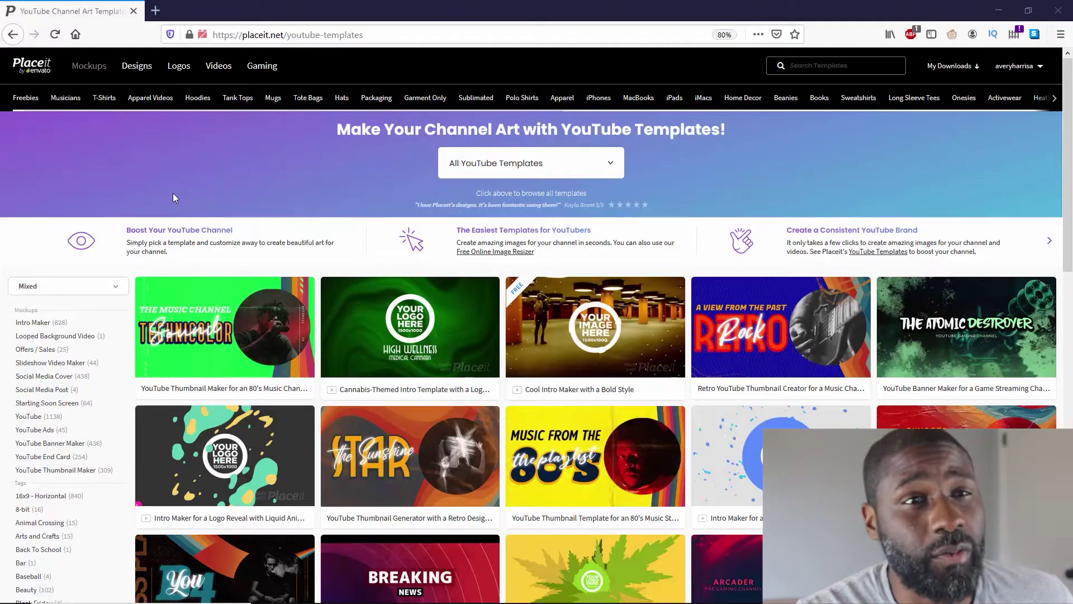
Filter the YouTube templates gallery to YouTube End Card templates (254 results)
mouse_move(134, 73)
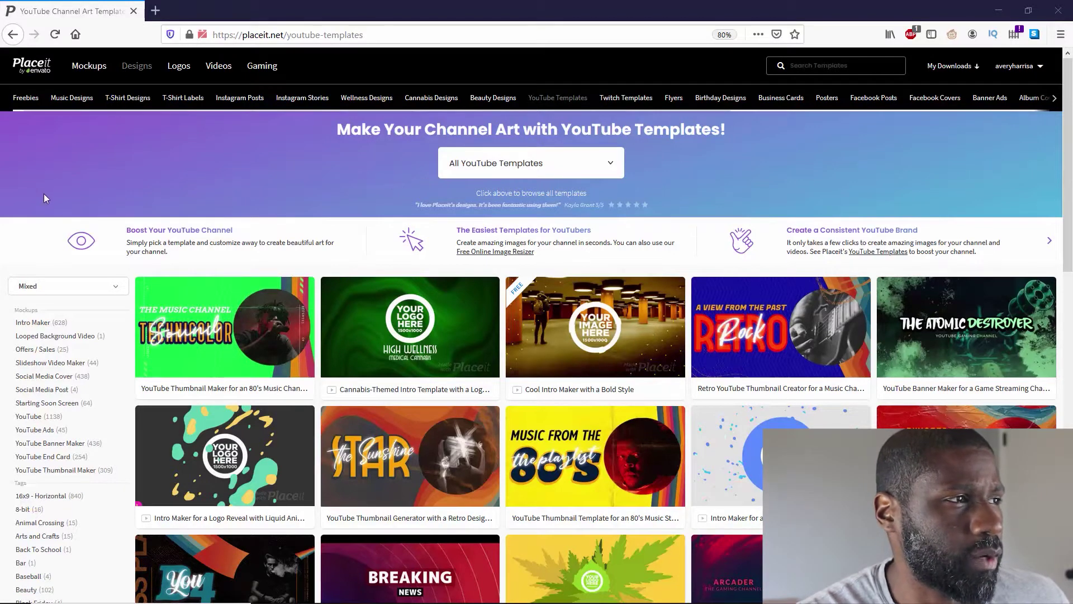
scroll(44, 193, down, 3)
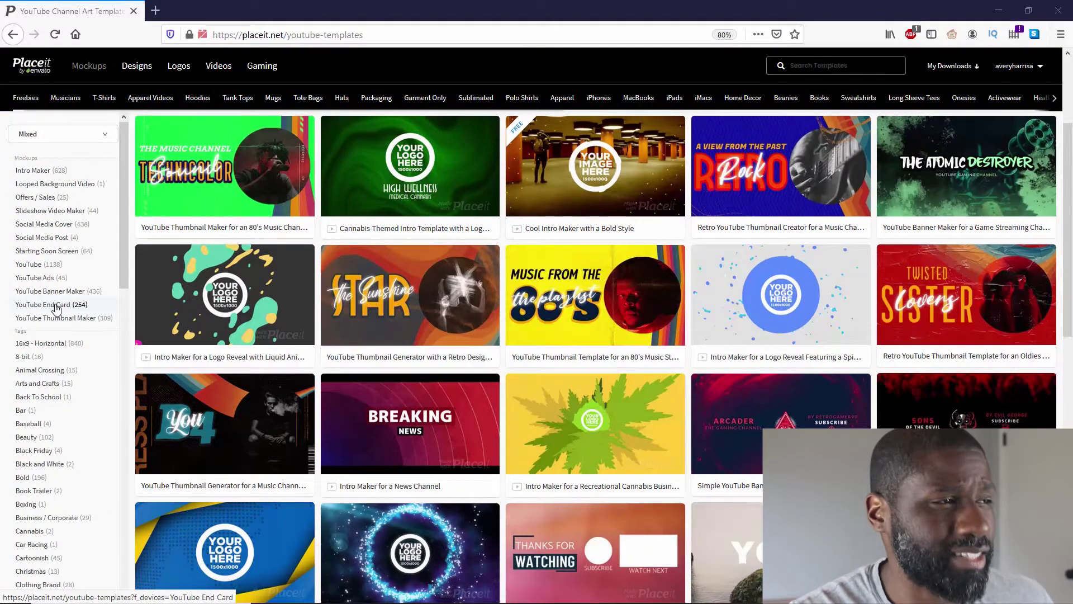
click(56, 309)
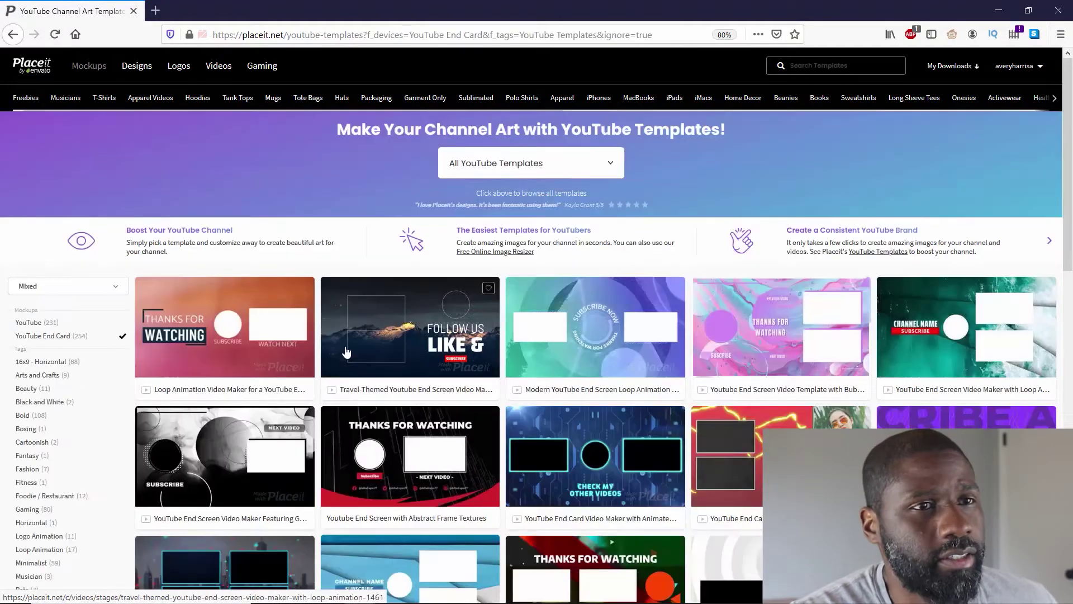
scroll(358, 359, down, 5)
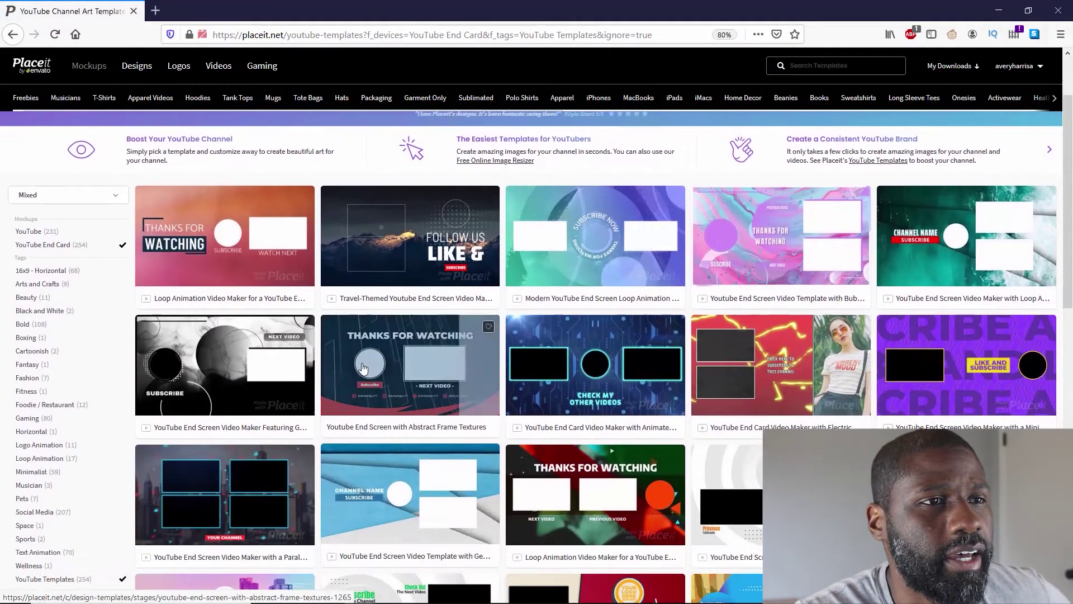
scroll(363, 369, down, 2)
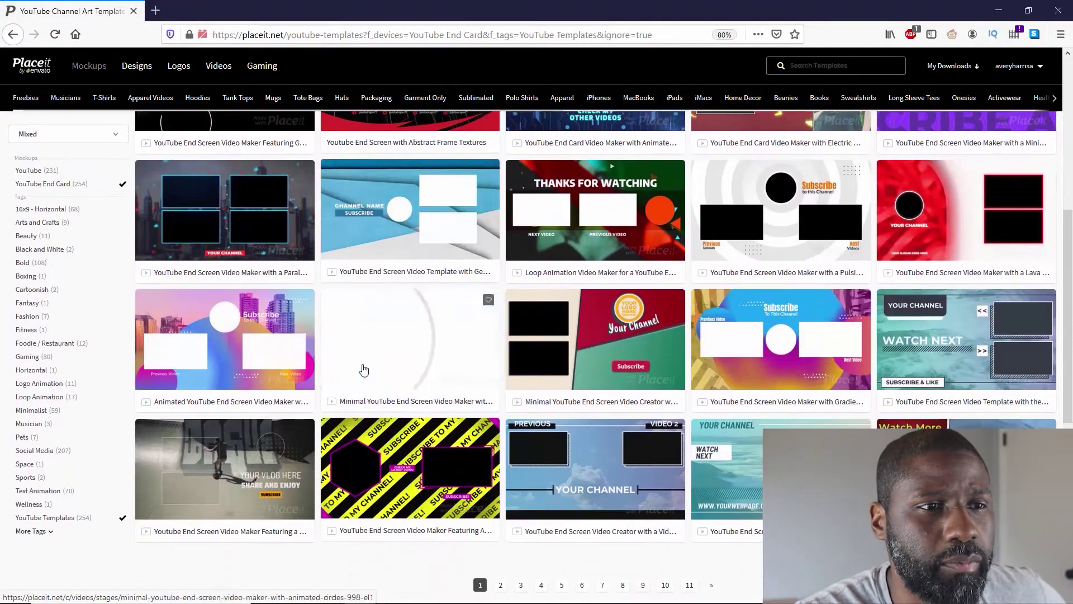
scroll(366, 368, down, 1)
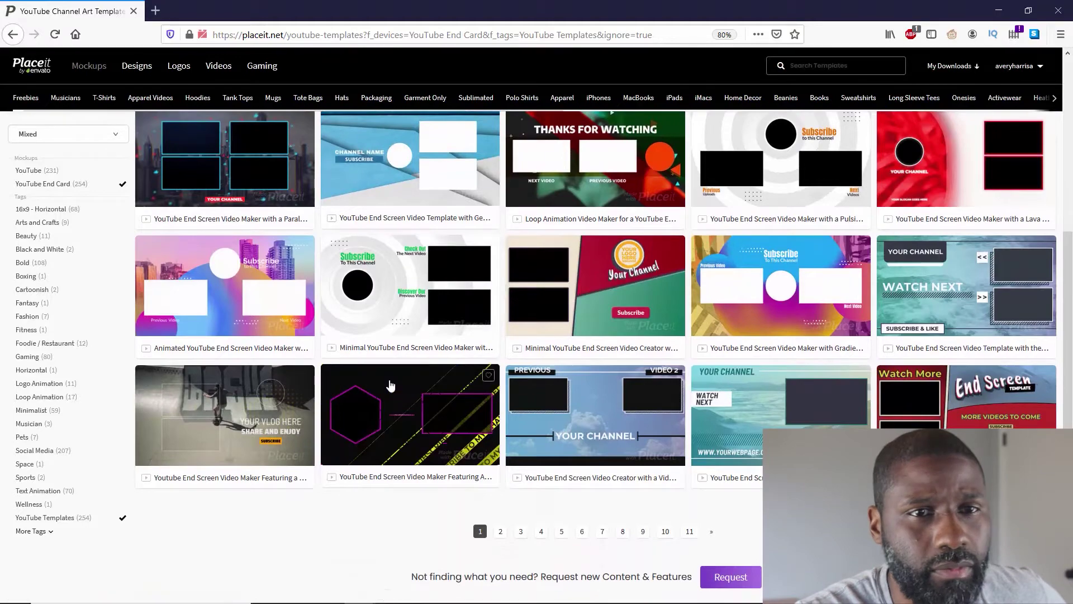
scroll(385, 385, up, 6)
scroll(393, 388, down, 8)
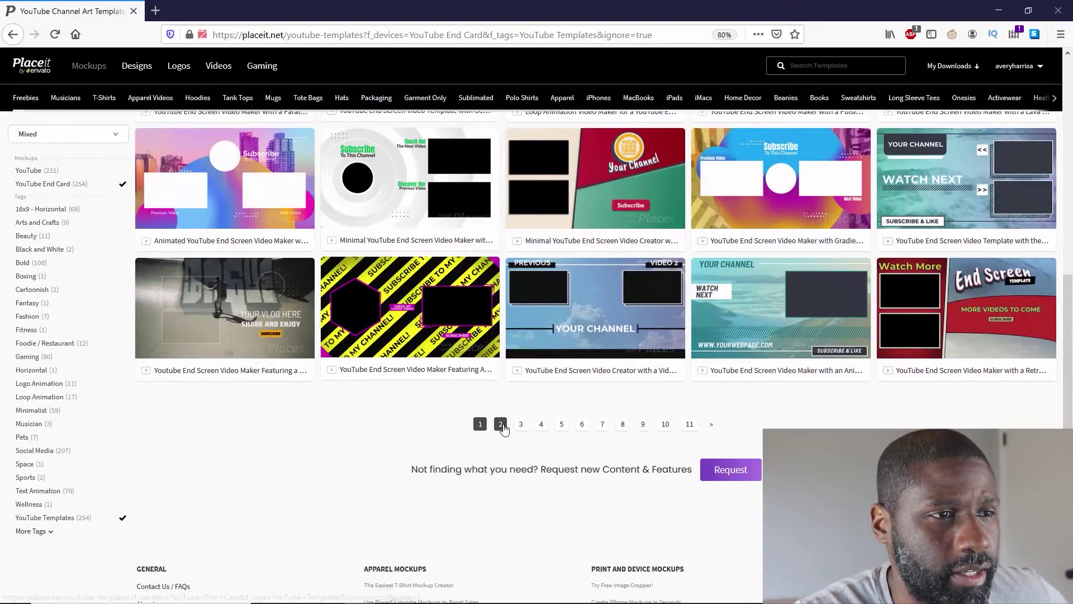
Browse page 2 of the End Card results, then return to page 1
click(502, 425)
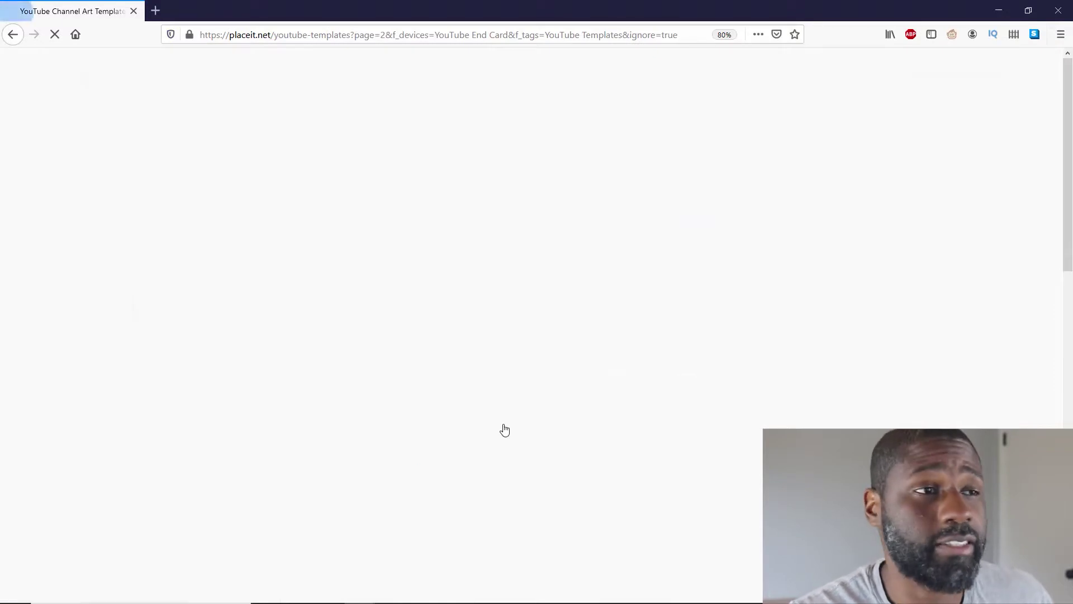
scroll(503, 428, down, 8)
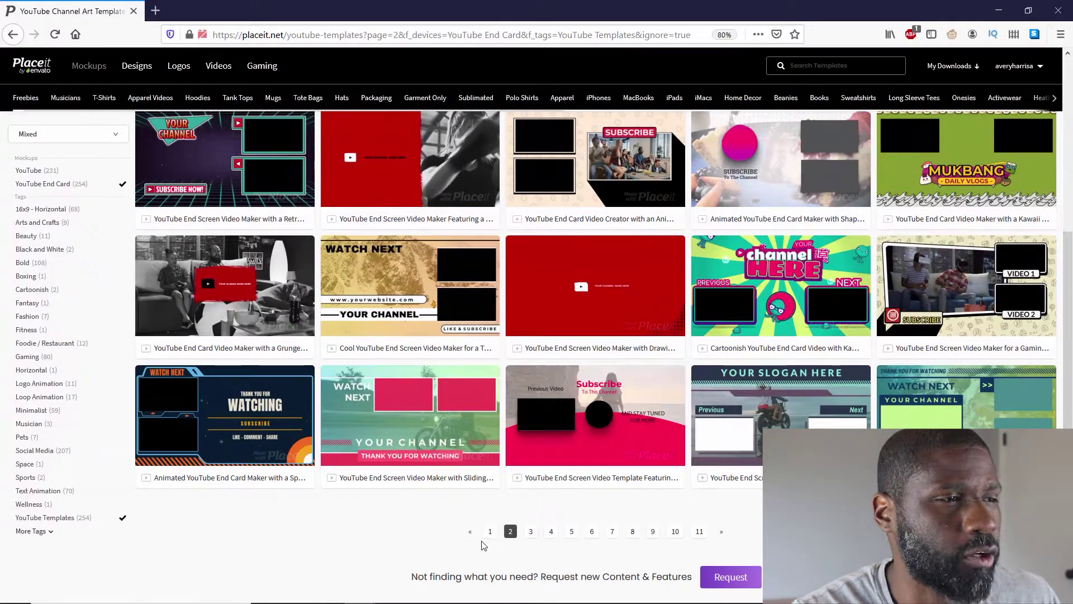
mouse_move(663, 414)
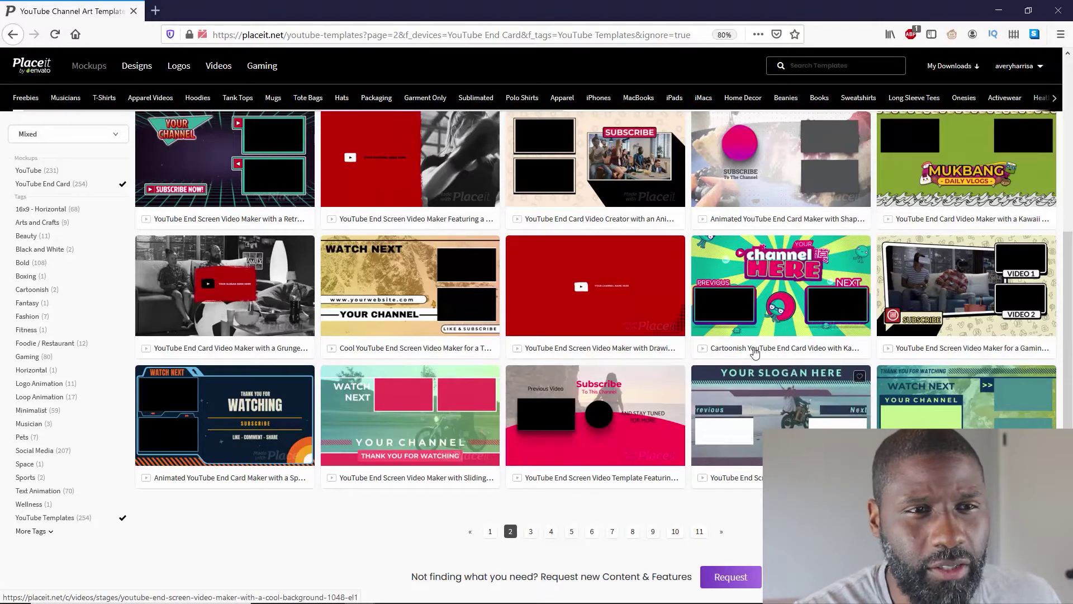
mouse_move(734, 274)
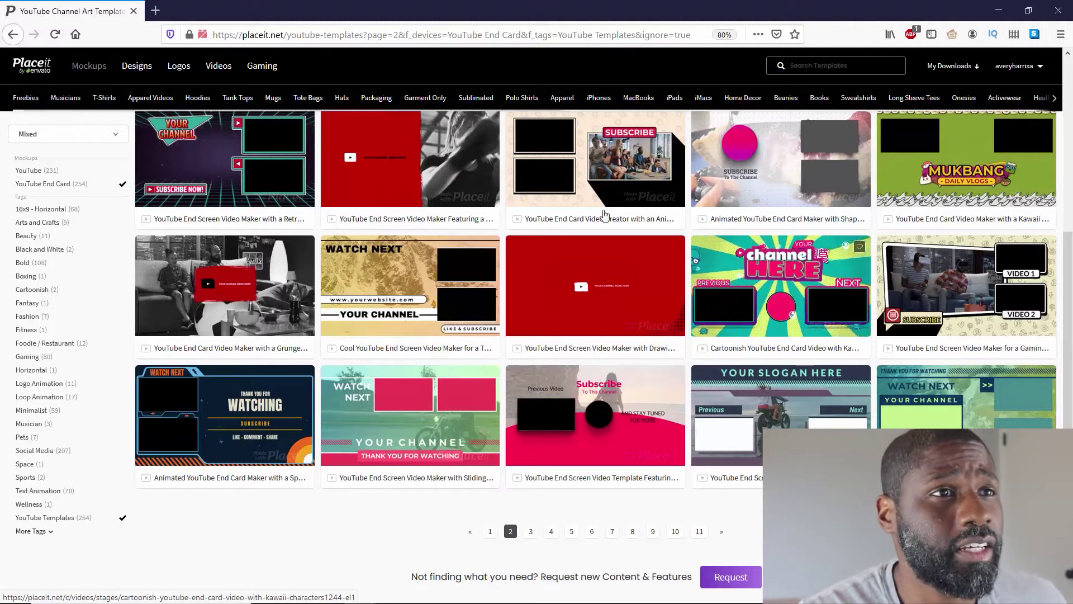
mouse_move(576, 164)
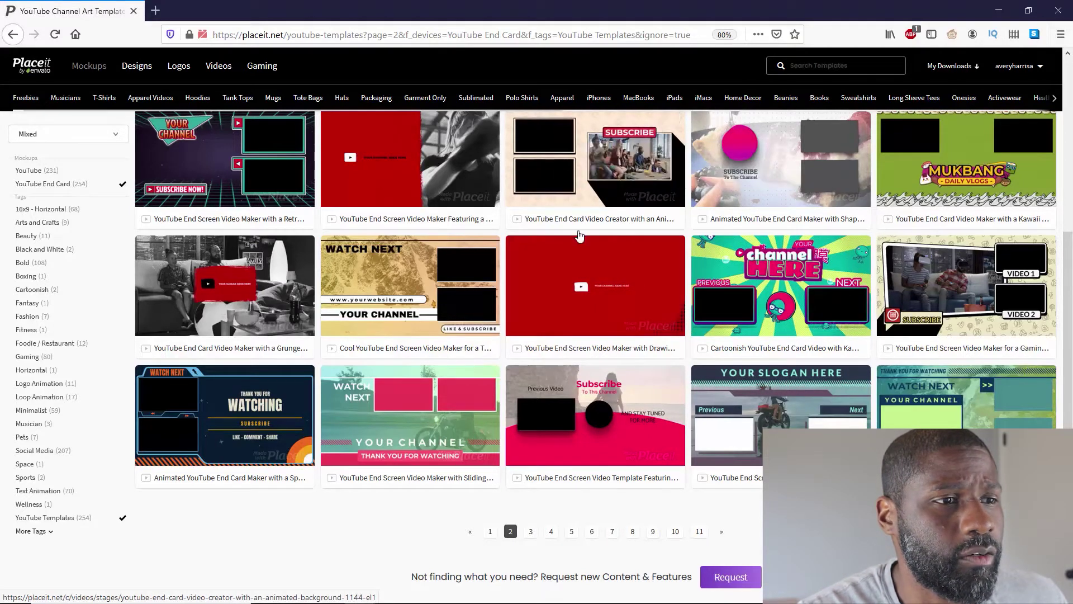
click(491, 533)
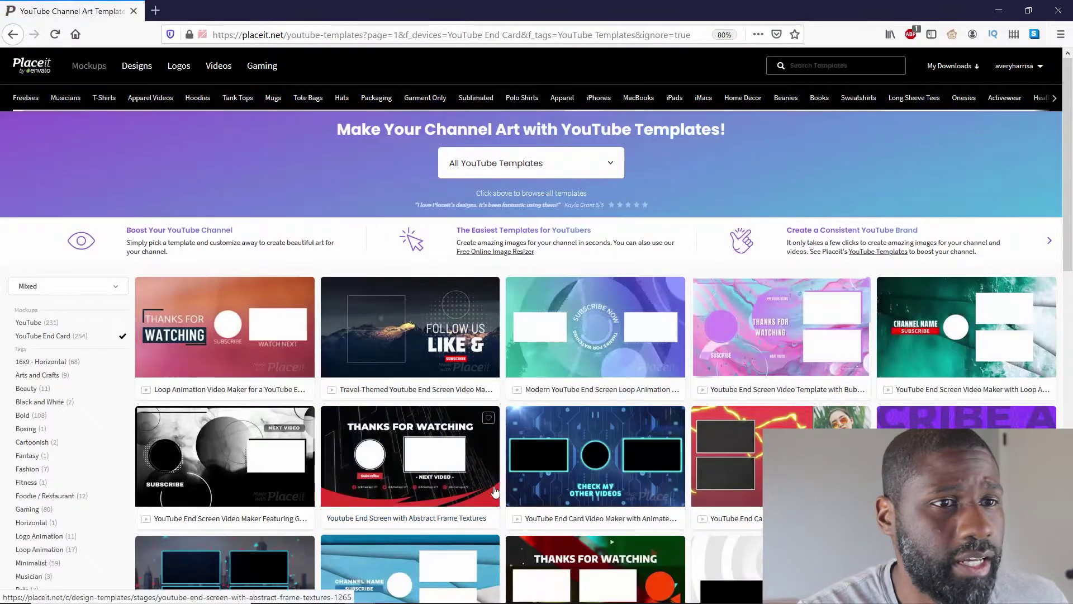
Scroll the End Card results down to the geometric-figures end-screen template
scroll(493, 500, down, 4)
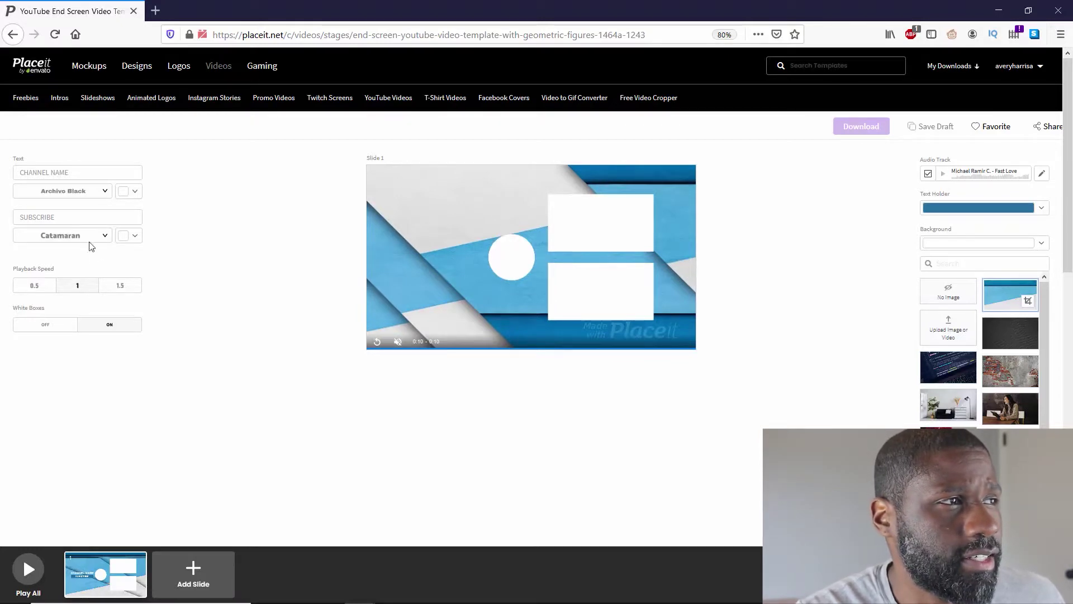
Replace the CHANNEL NAME placeholder text with the channel owner's name
click(78, 173)
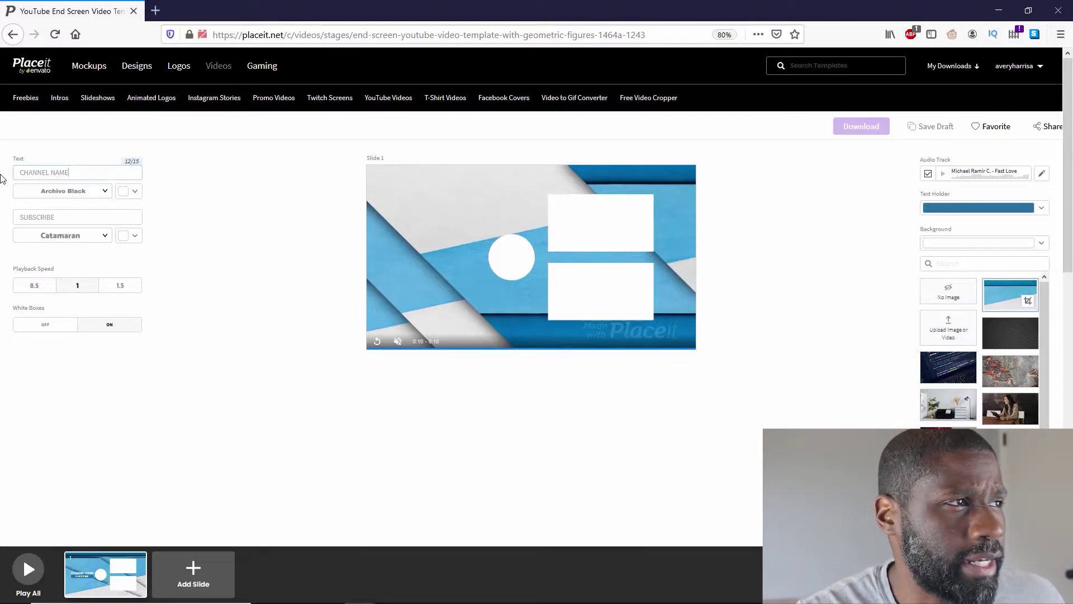
drag(70, 174, 19, 173)
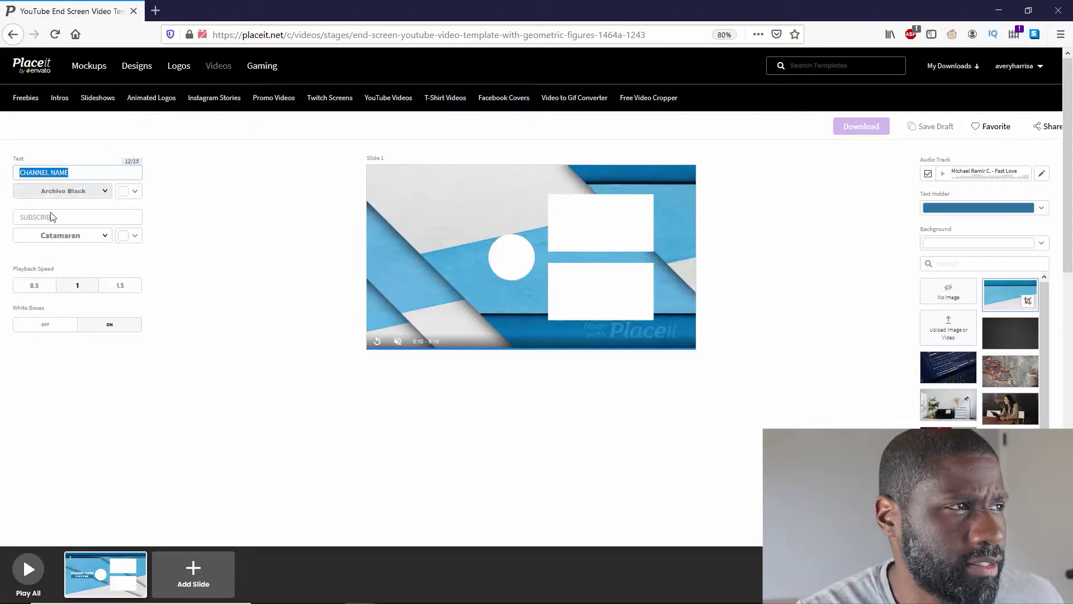
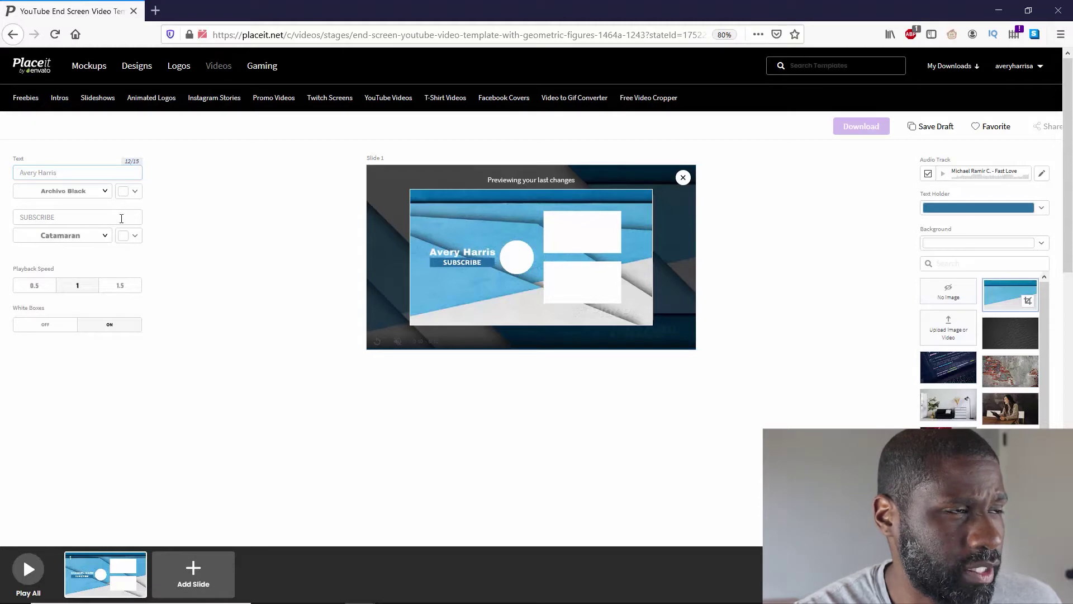
Open and then close the colour palette for the channel name text
click(126, 194)
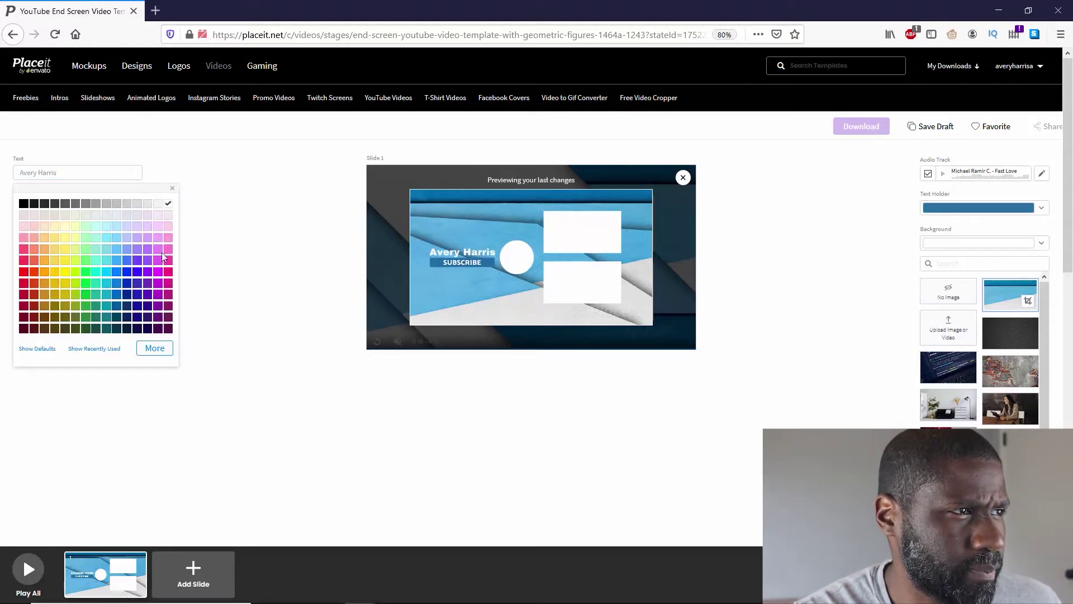
click(229, 253)
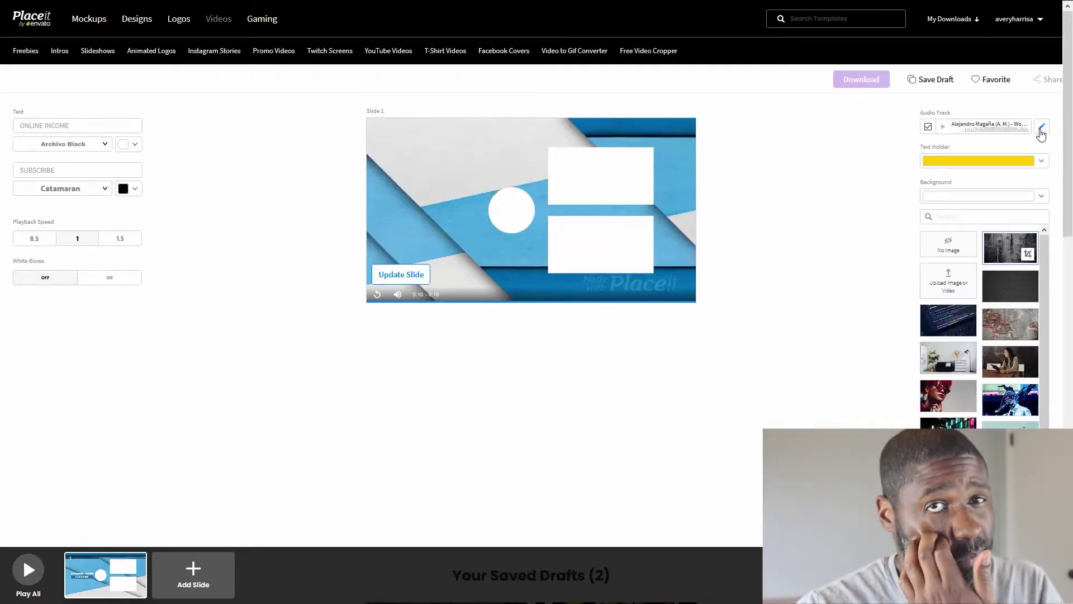
Open the Audio Library and filter its tracks to the Rhodes tag
click(1042, 130)
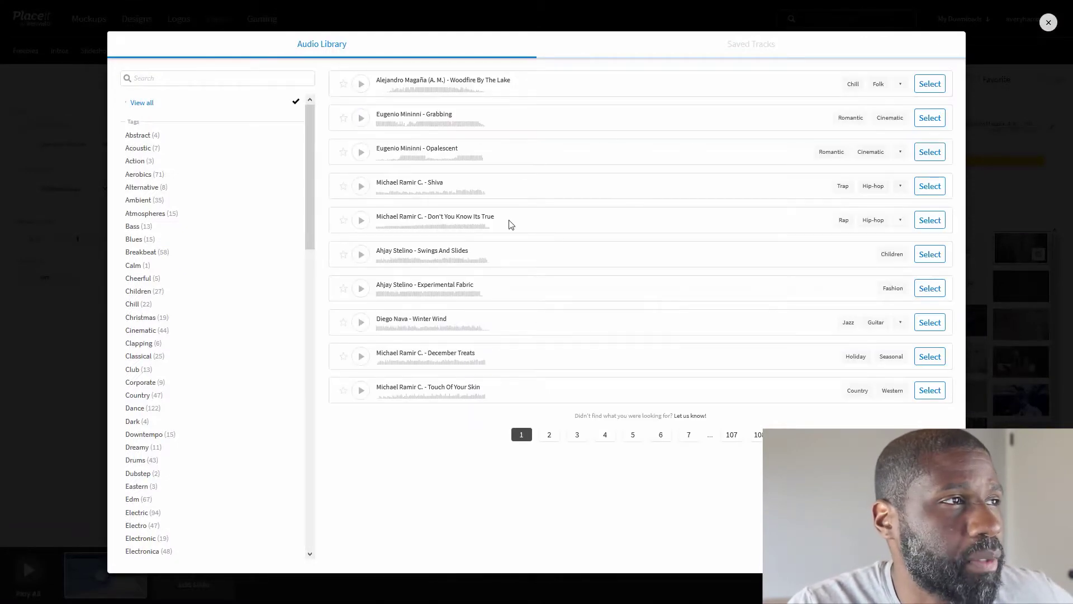
scroll(238, 233, down, 10)
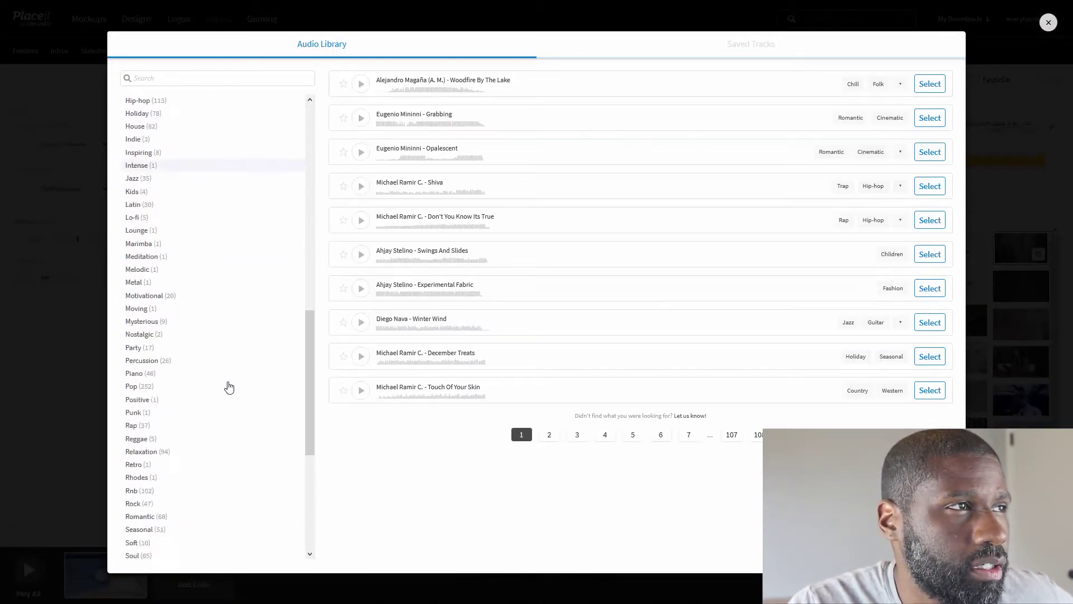
scroll(229, 387, down, 2)
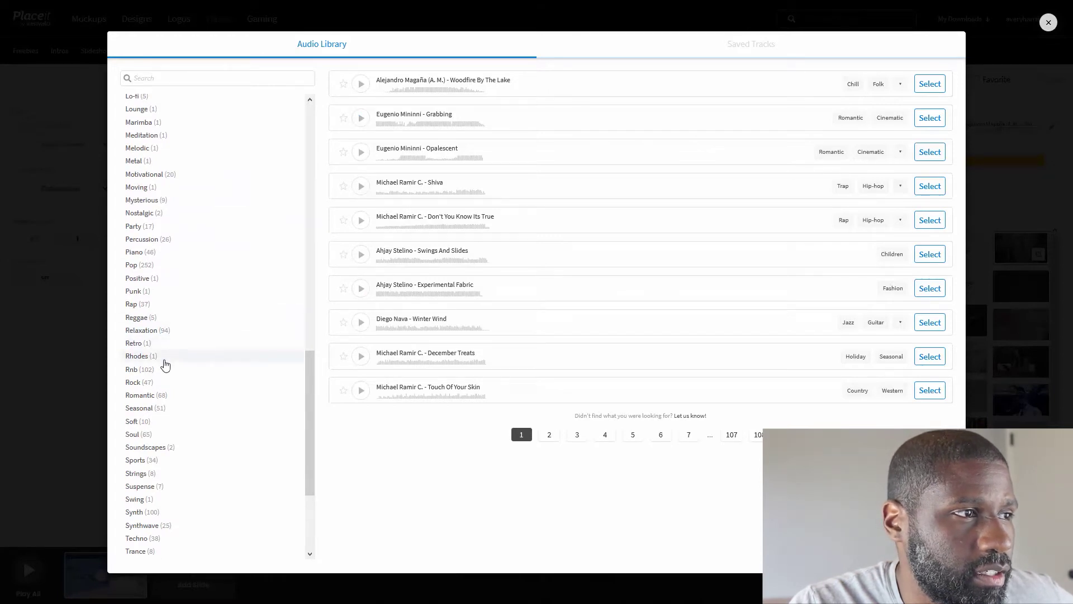
click(165, 358)
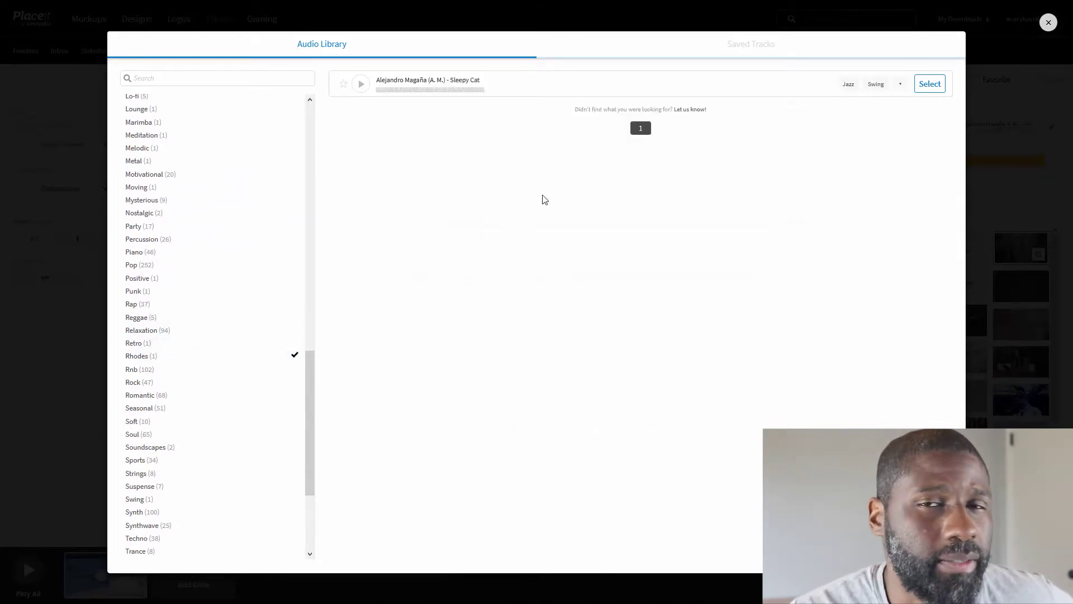
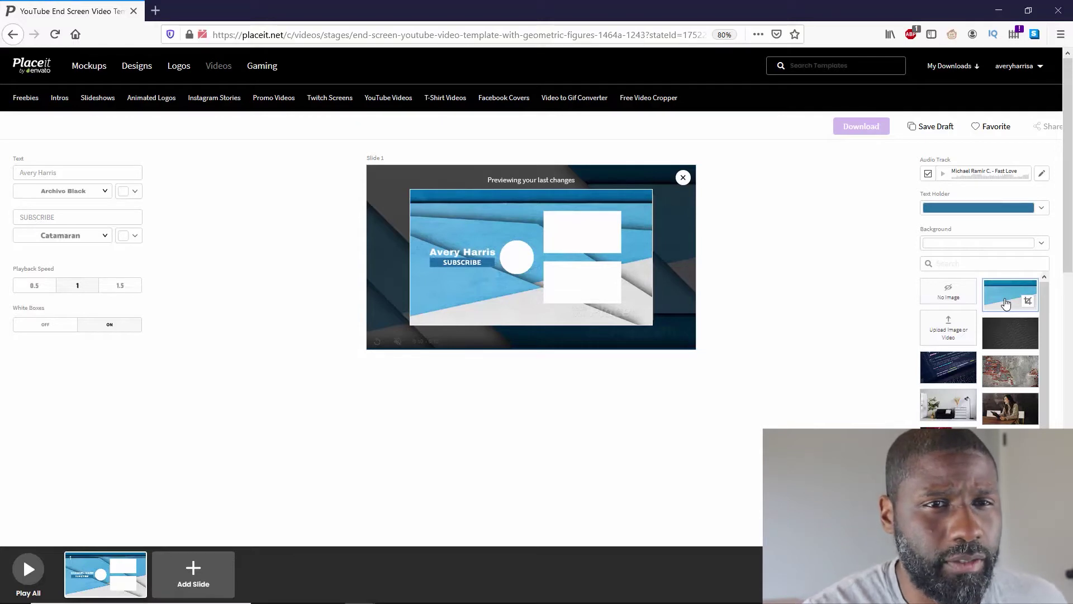
Set the slide background to No Image and close the preview
click(949, 293)
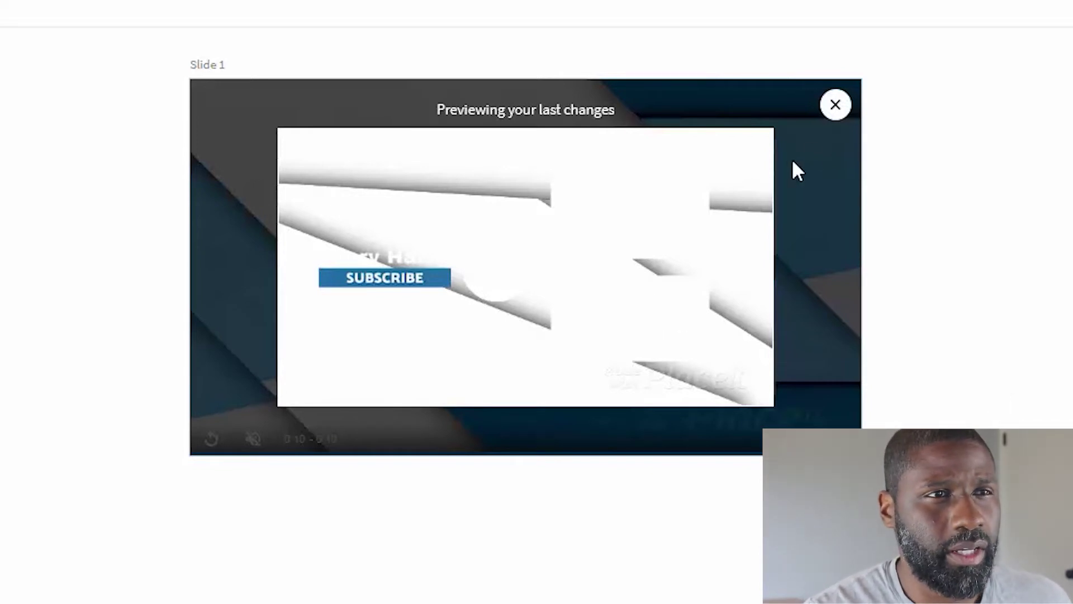
click(835, 105)
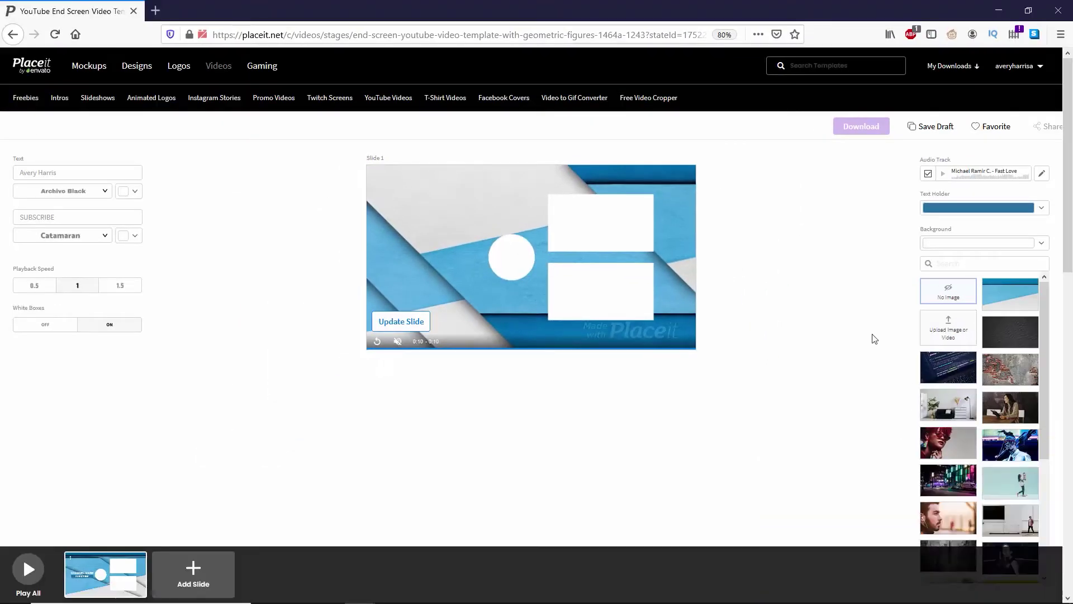
Choose the grungy gray wall with drip stains as the slide background
scroll(963, 394, down, 3)
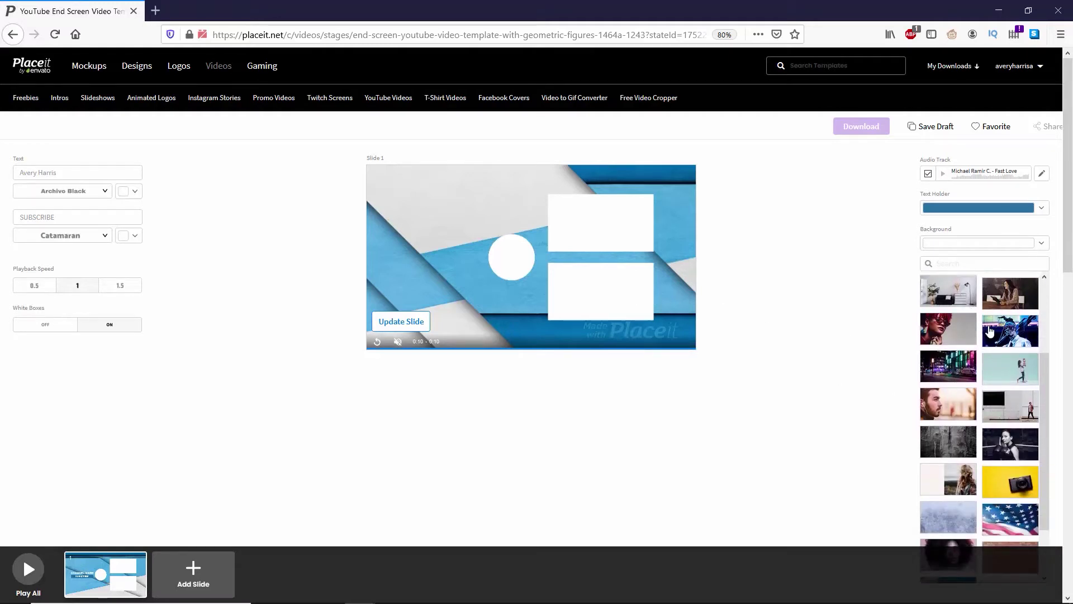
scroll(961, 403, down, 6)
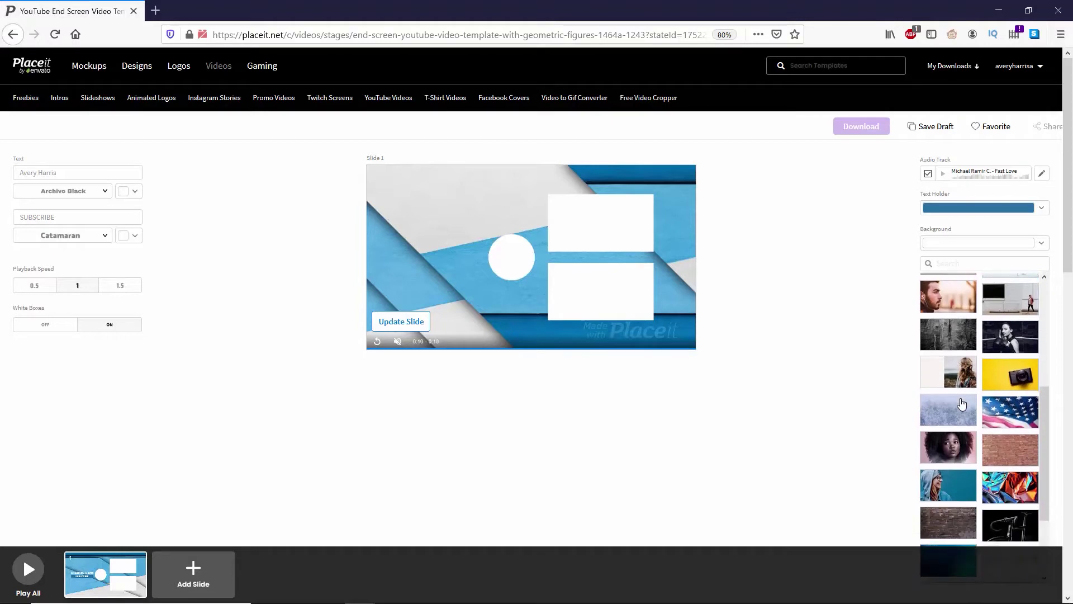
scroll(962, 403, down, 5)
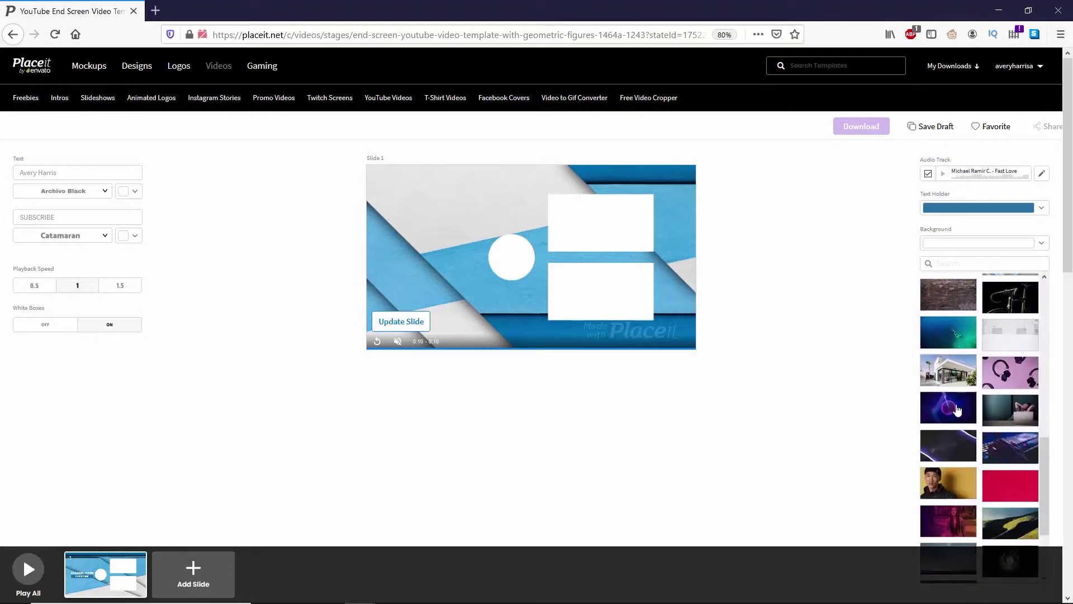
scroll(958, 423, up, 6)
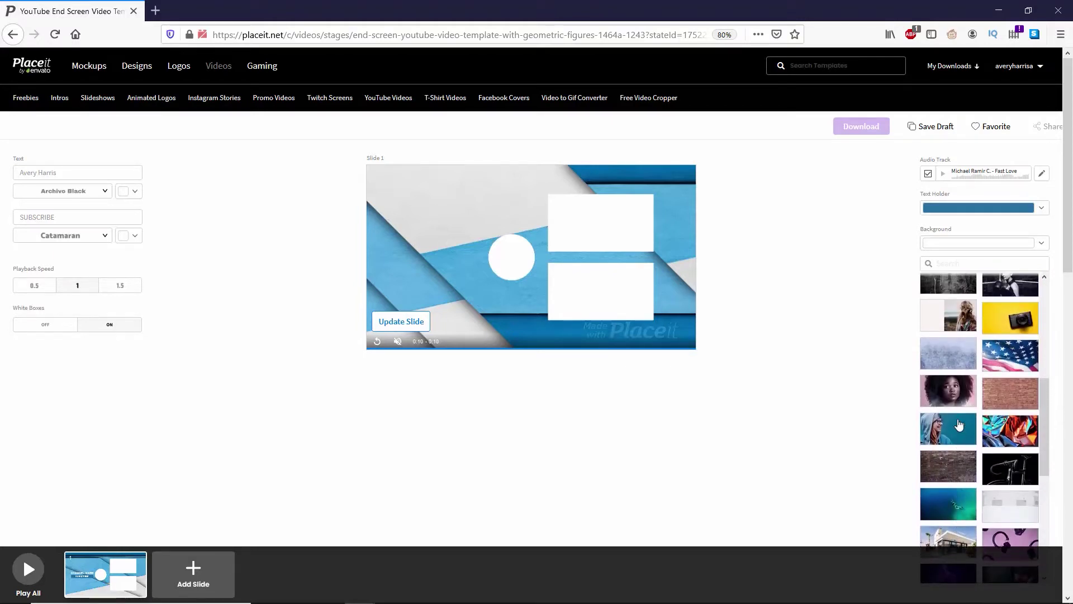
scroll(962, 436, up, 1)
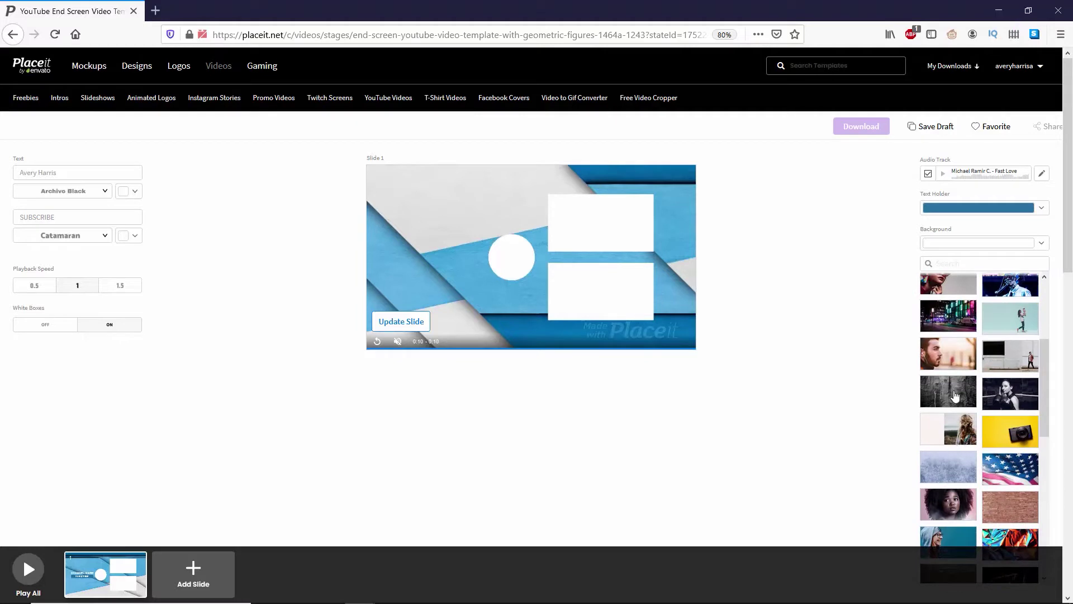
click(956, 396)
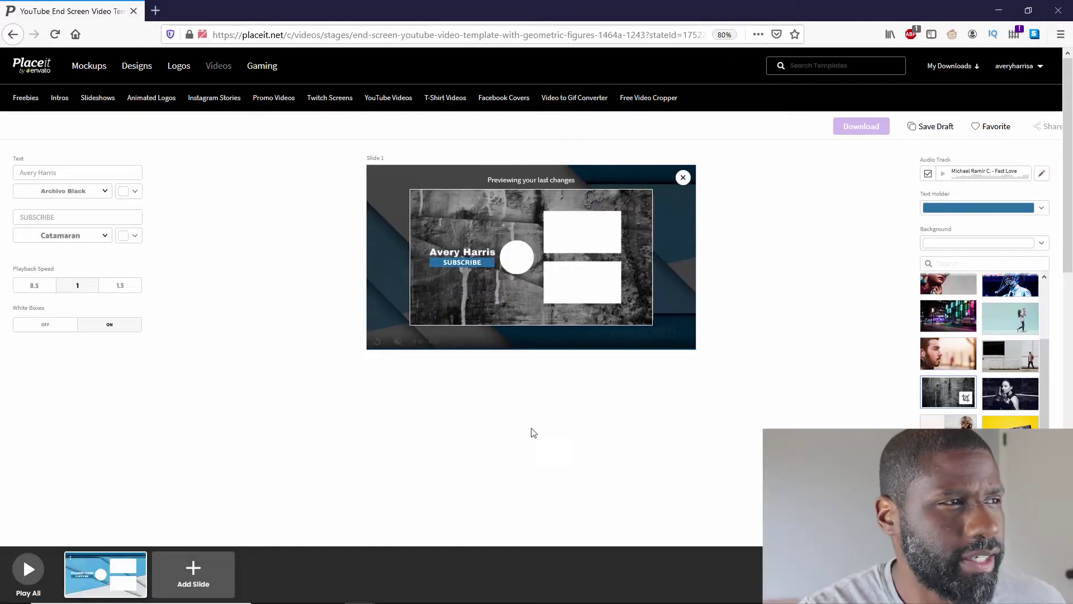
Change the subscribe text holder colour from blue to yellow
click(958, 208)
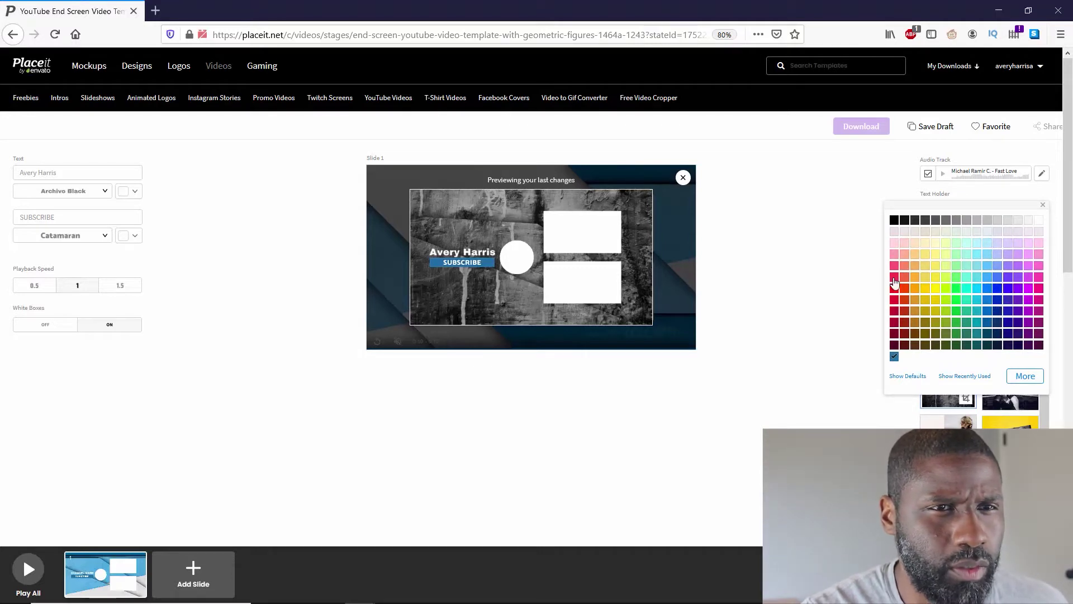
click(926, 278)
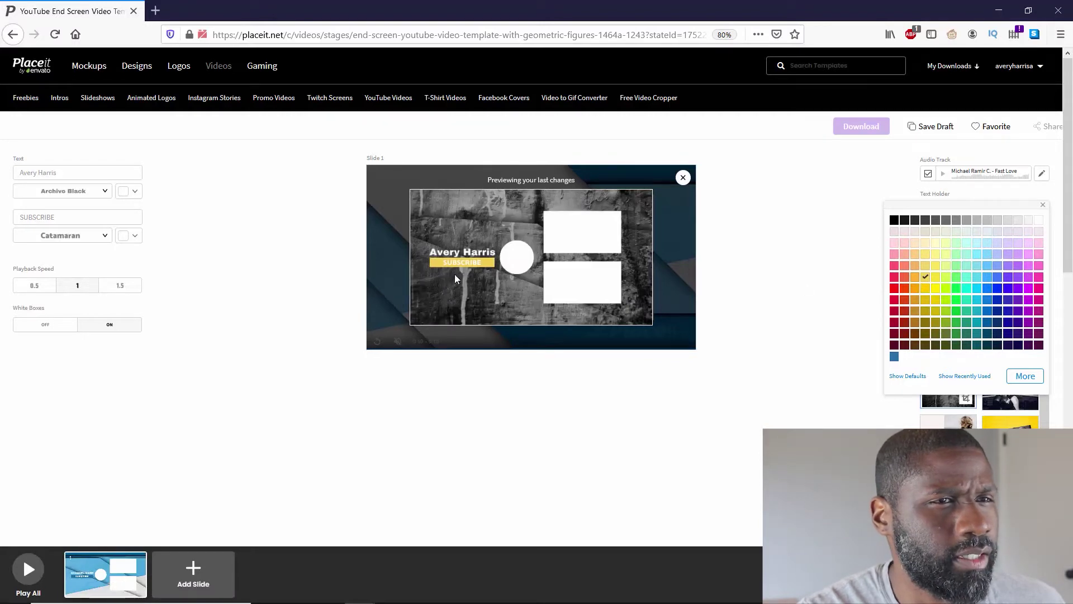
click(926, 288)
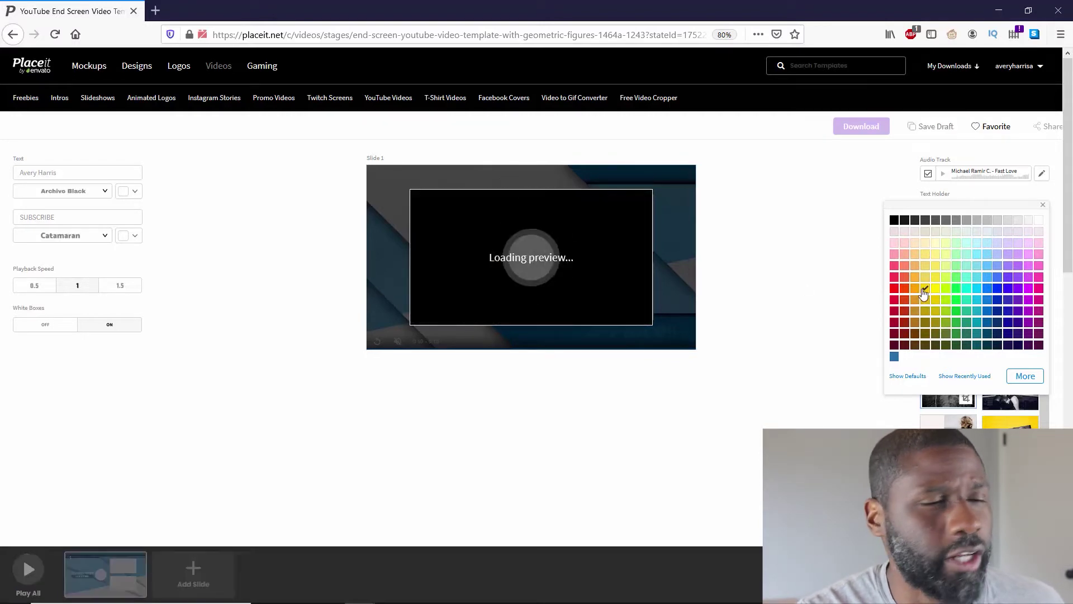
click(127, 236)
Make the SUBSCRIBE text black
click(23, 248)
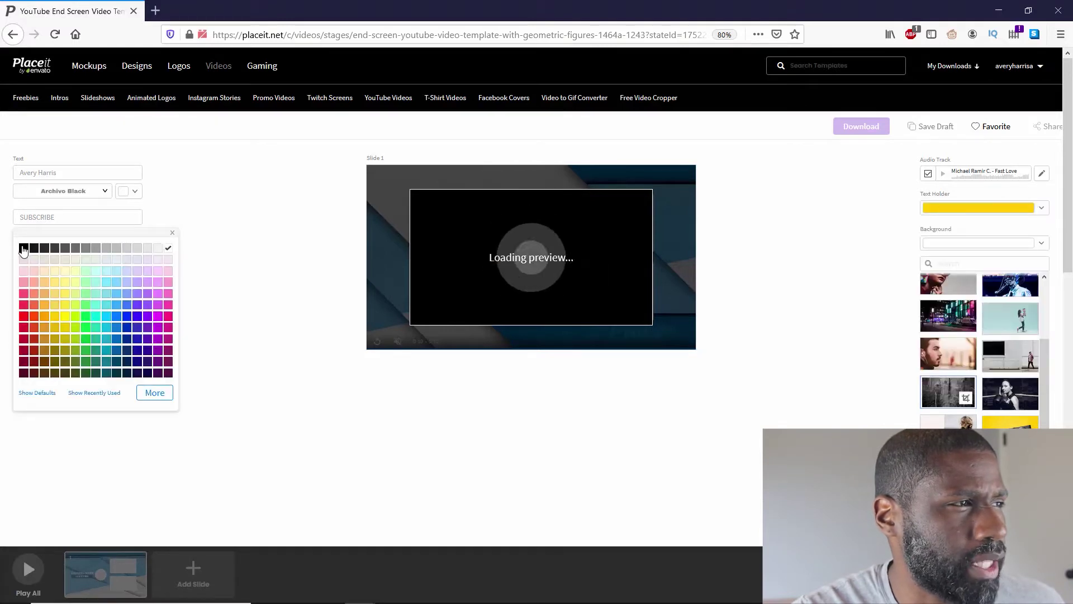
click(227, 301)
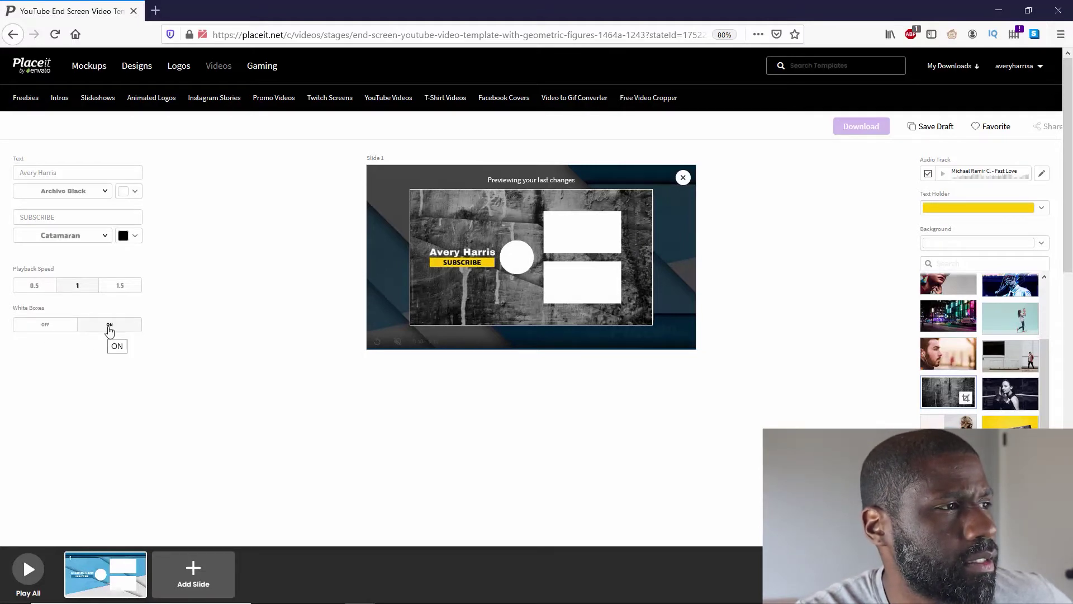
Turn White Boxes off and update the slide to apply all changes
click(43, 330)
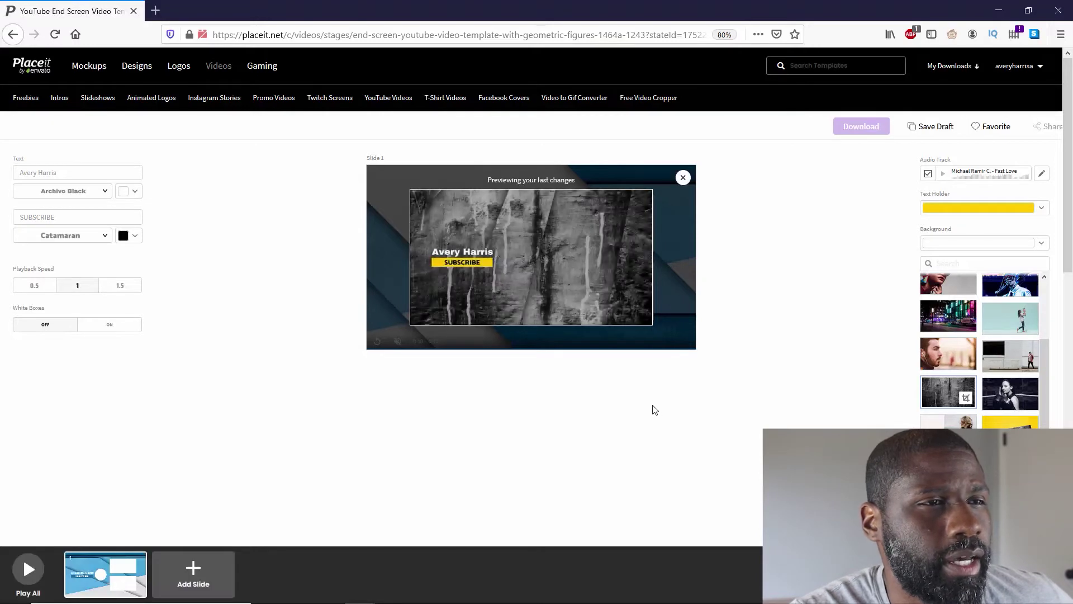
click(683, 178)
click(401, 322)
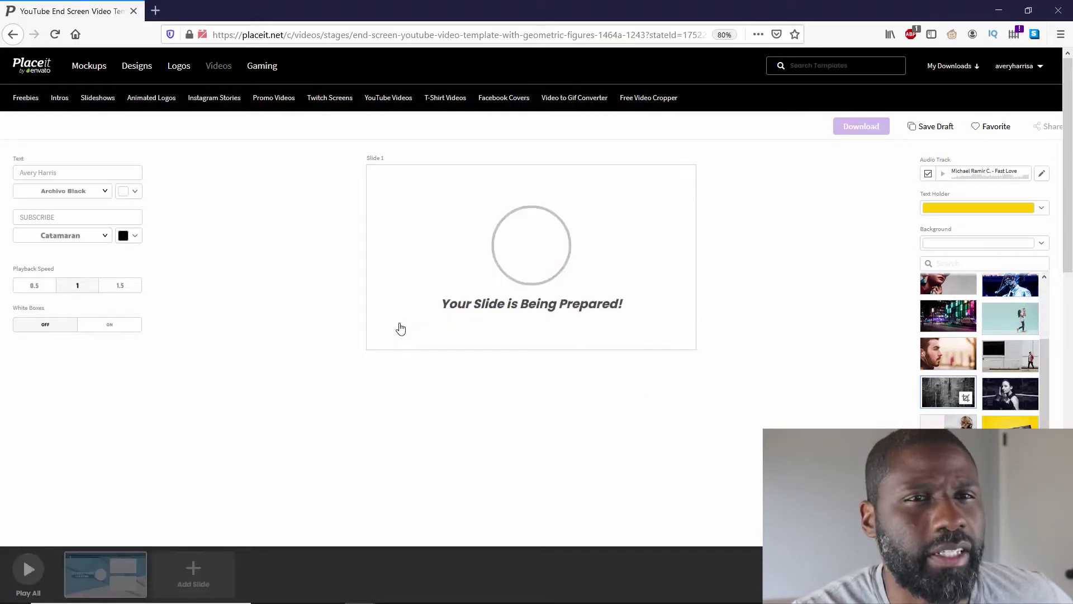